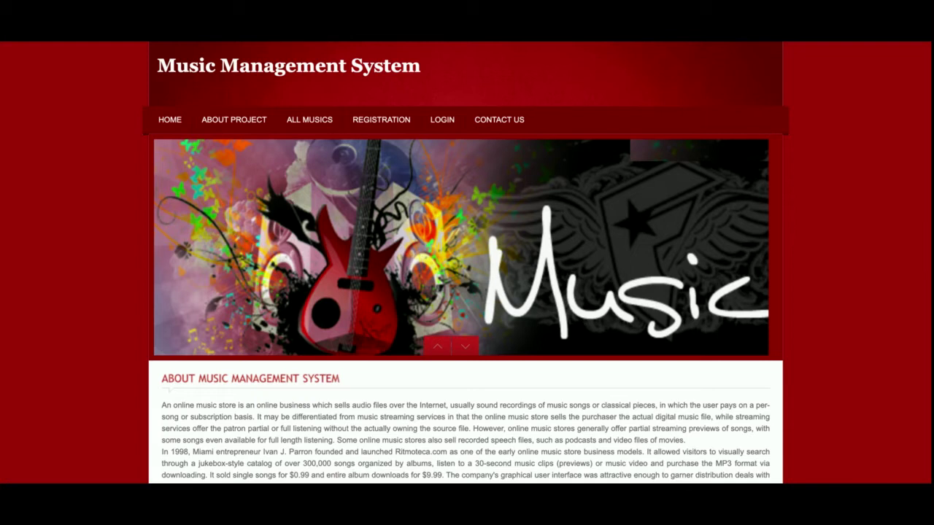
Scroll through the home page, then go to the About Project page
scroll(327, 315, "down", 4)
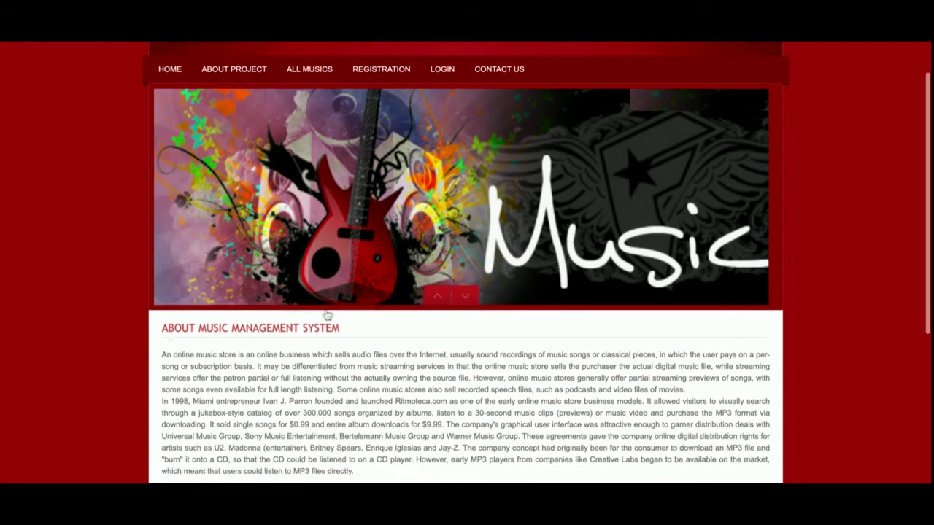
scroll(328, 316, "up", 4)
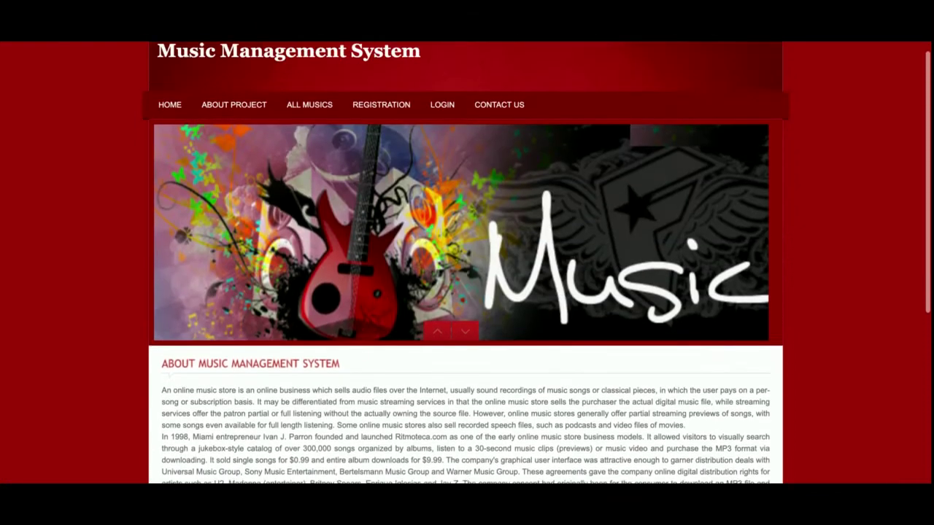
scroll(328, 315, "down", 3)
scroll(466, 263, "up", 2)
scroll(465, 263, "down", 2)
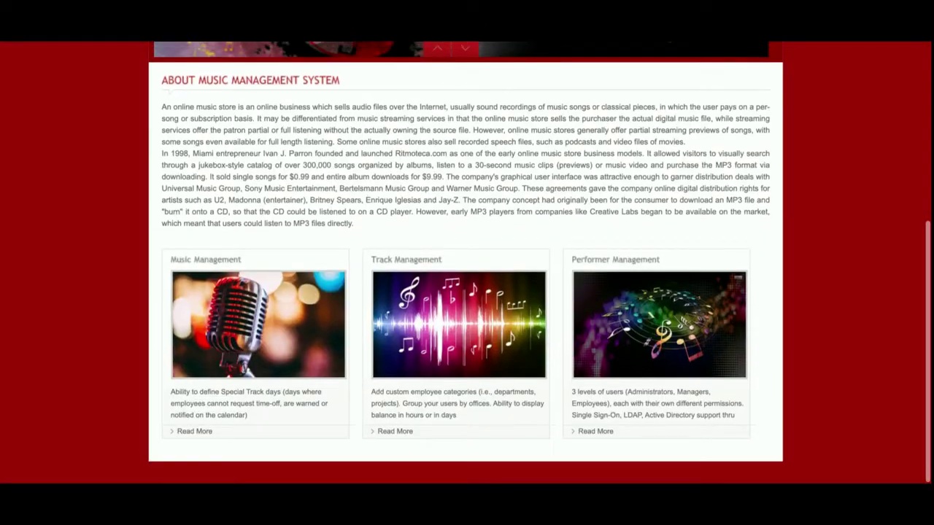
scroll(466, 262, "up", 4)
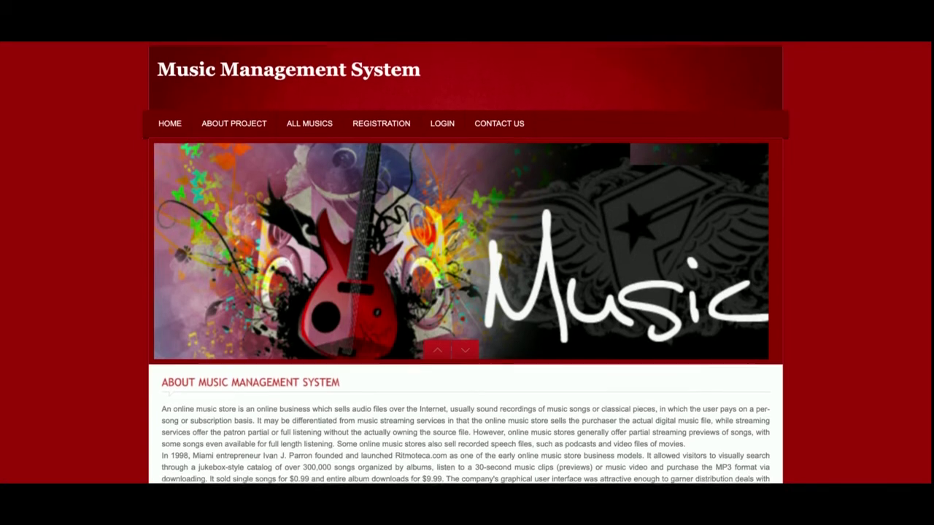
left_click(236, 122)
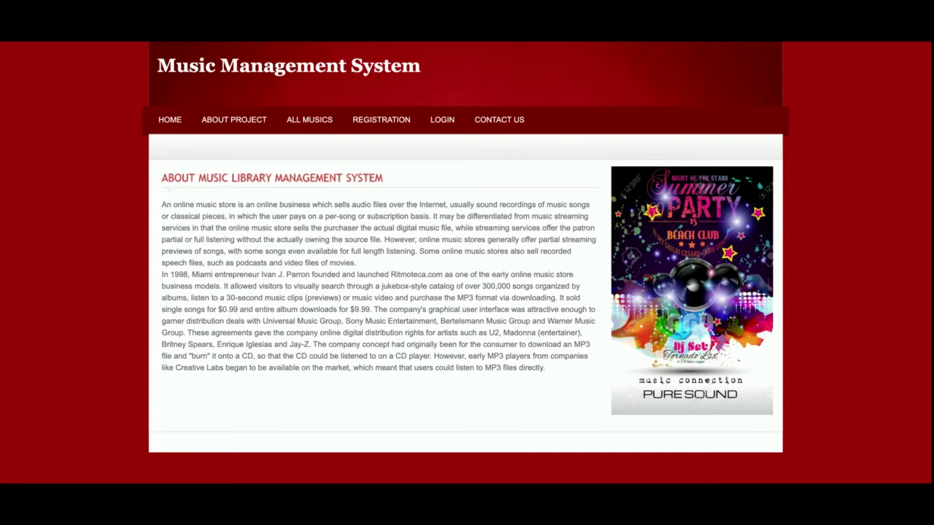
Browse the All Musics album grid and open the Ki & Ka album's tracks
left_click(307, 132)
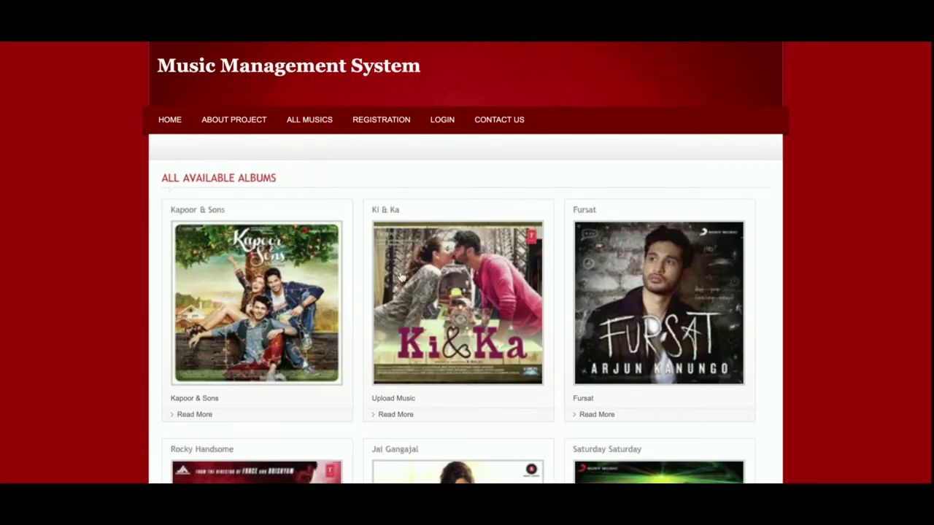
scroll(400, 276, "down", 10)
scroll(400, 276, "up", 10)
scroll(466, 303, "down", 15)
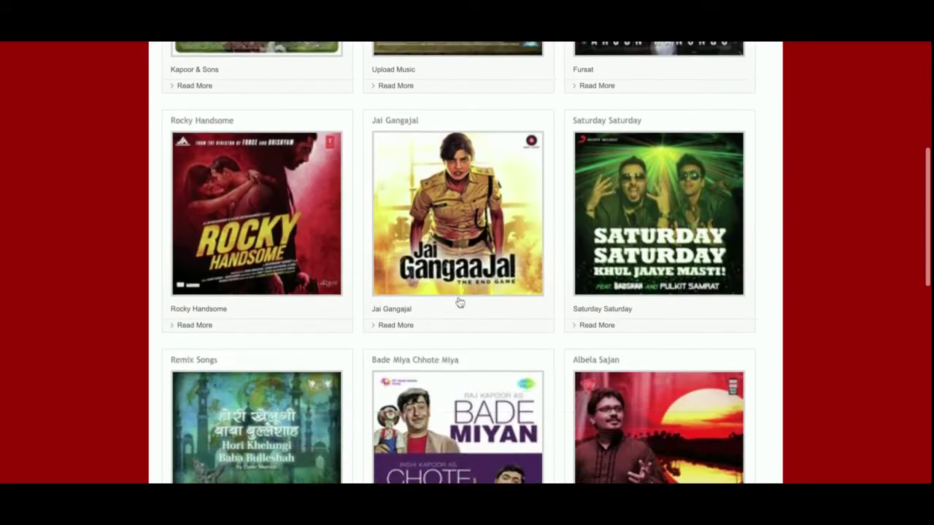
scroll(460, 301, "up", 8)
scroll(460, 300, "down", 8)
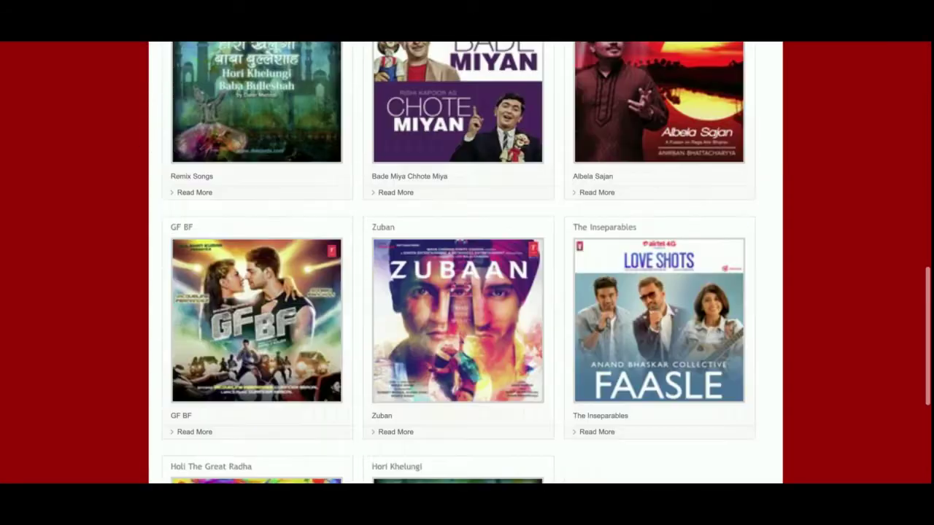
scroll(459, 300, "up", 15)
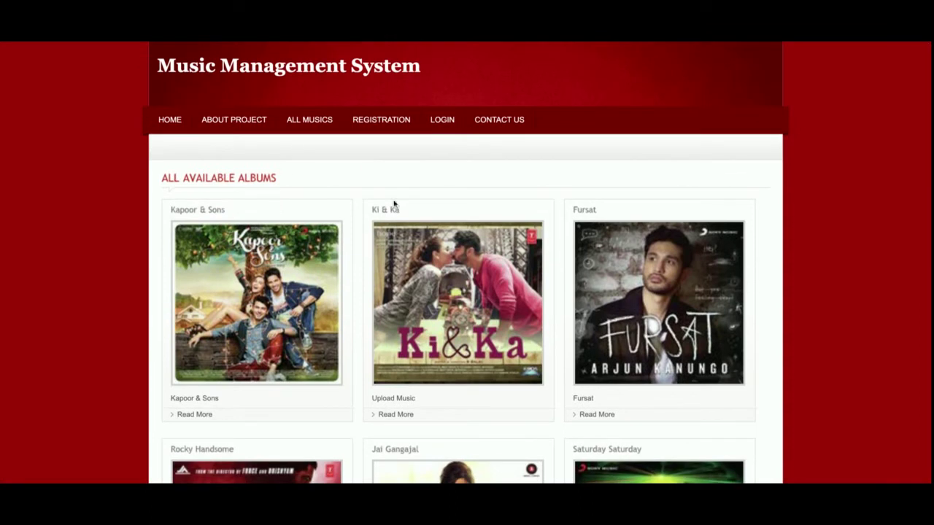
left_click(424, 319)
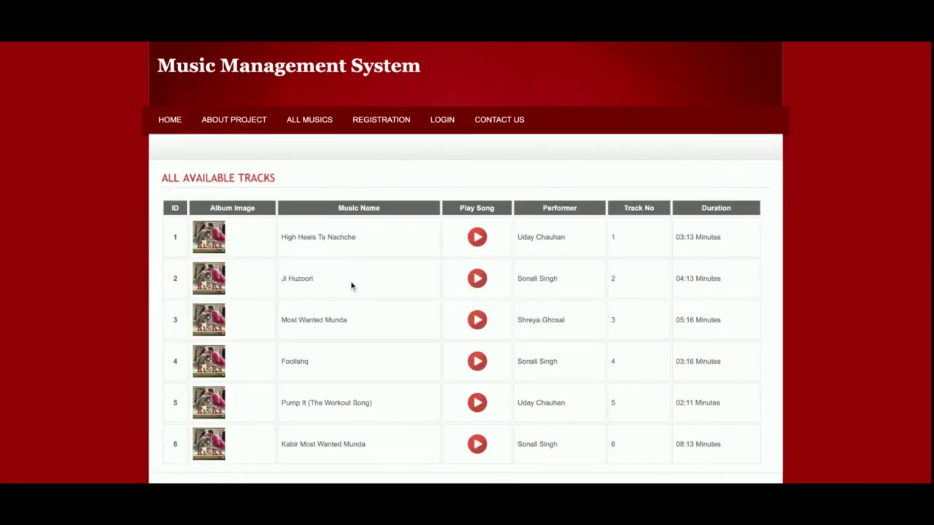
Try playing the first Ki & Ka track, then go to the User Registration form
scroll(381, 311, "down", 1)
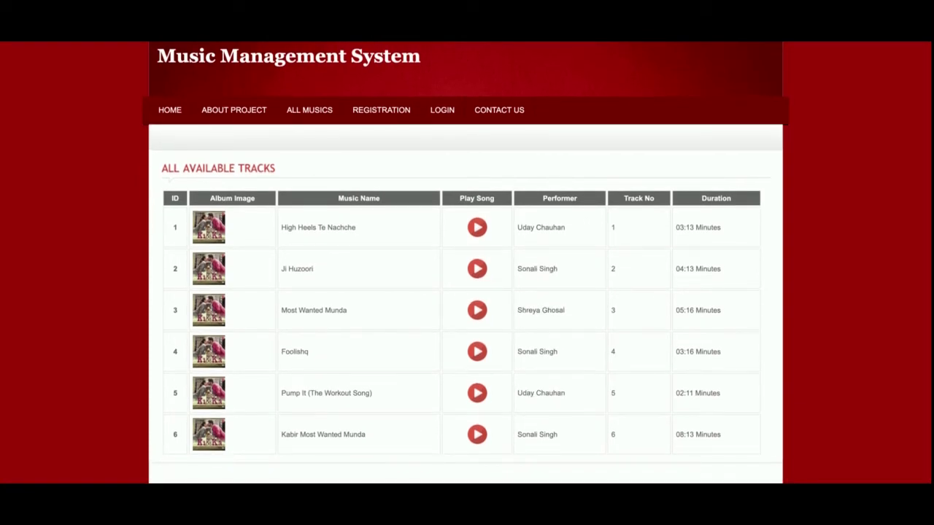
left_click(477, 228)
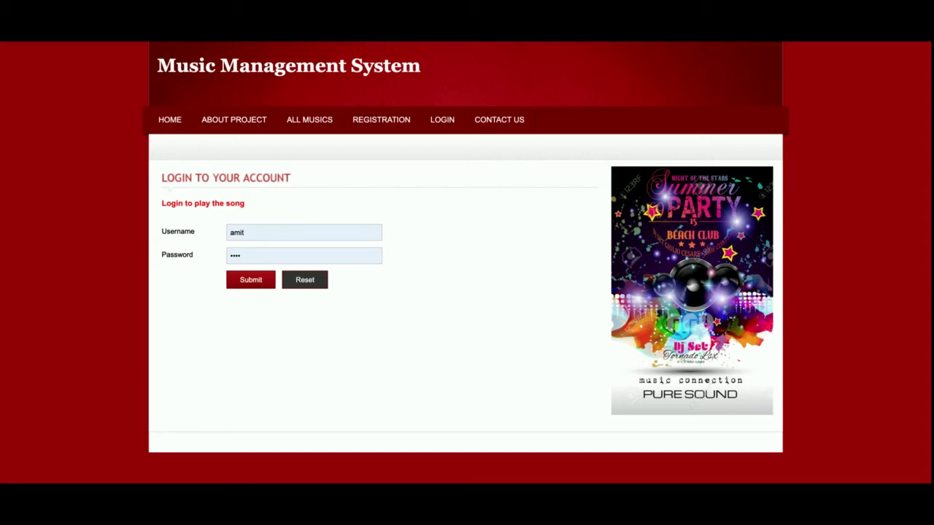
left_click(384, 119)
Look over the registration and Contact Us pages, then log in with the filled-in credentials
scroll(524, 269, "down", 1)
scroll(525, 269, "down", 1)
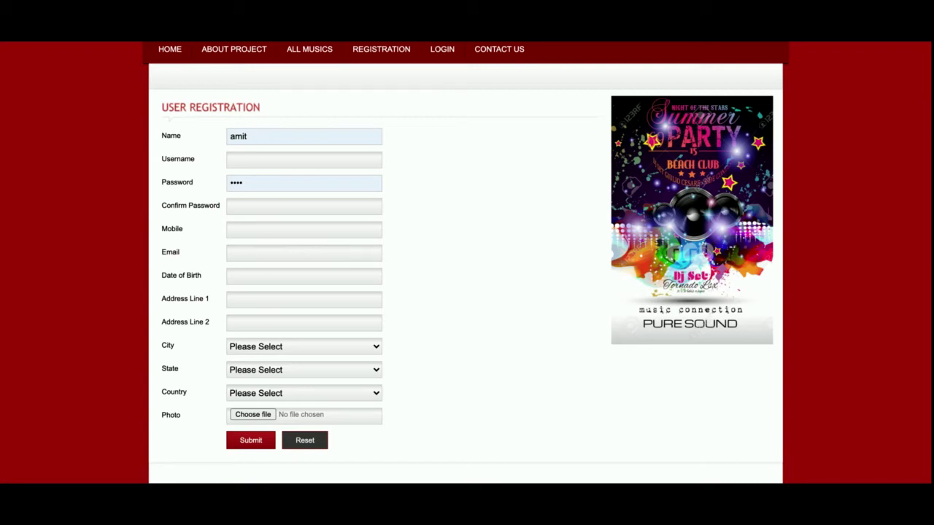
scroll(423, 223, "up", 3)
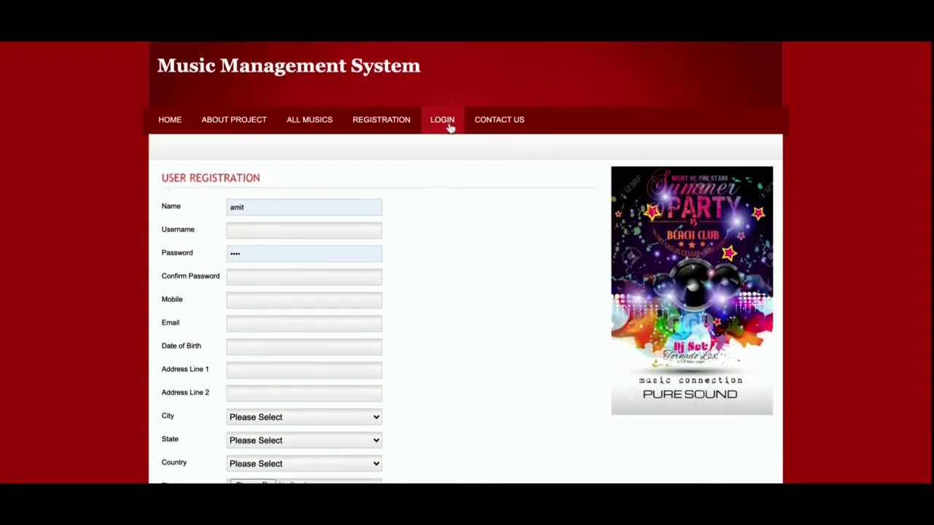
left_click(443, 120)
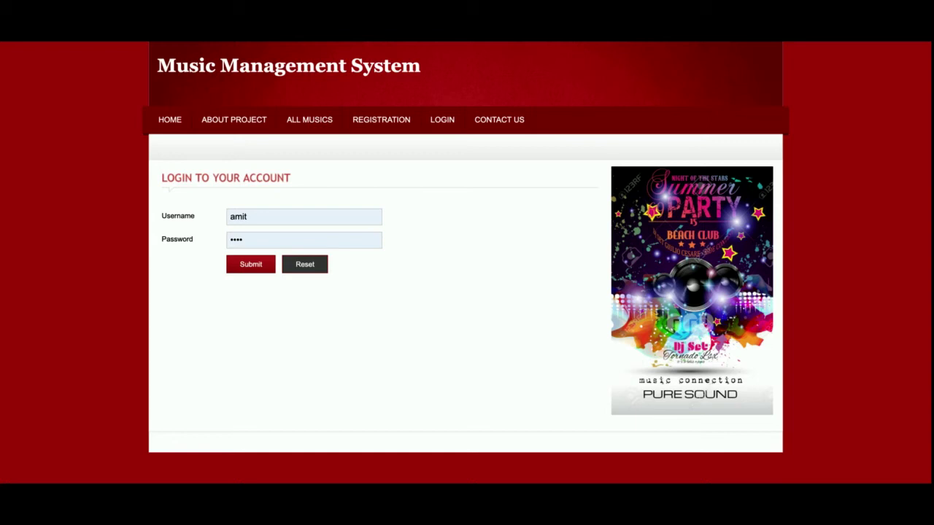
left_click(517, 120)
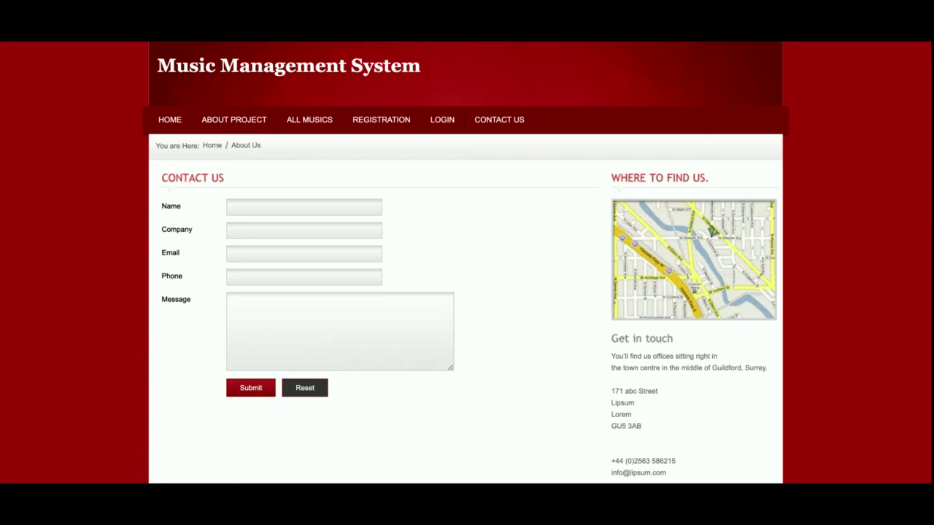
left_click(442, 119)
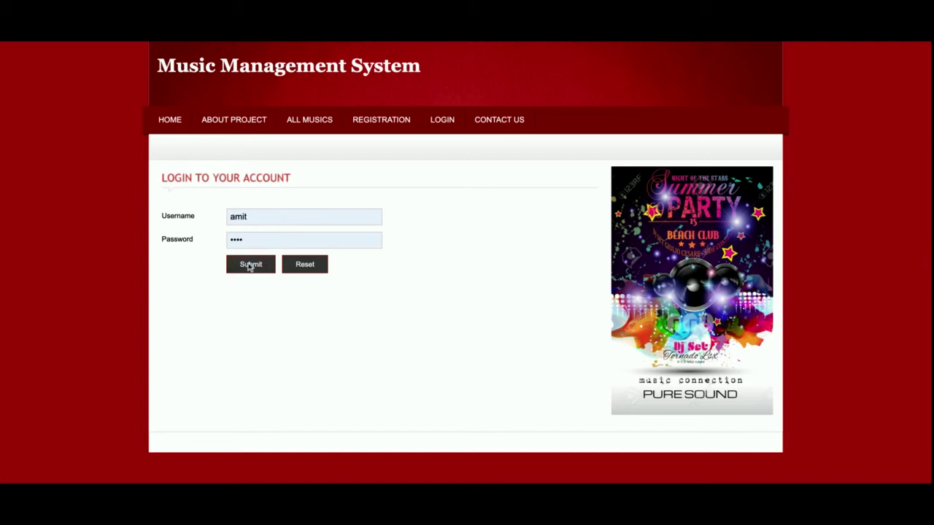
left_click(251, 264)
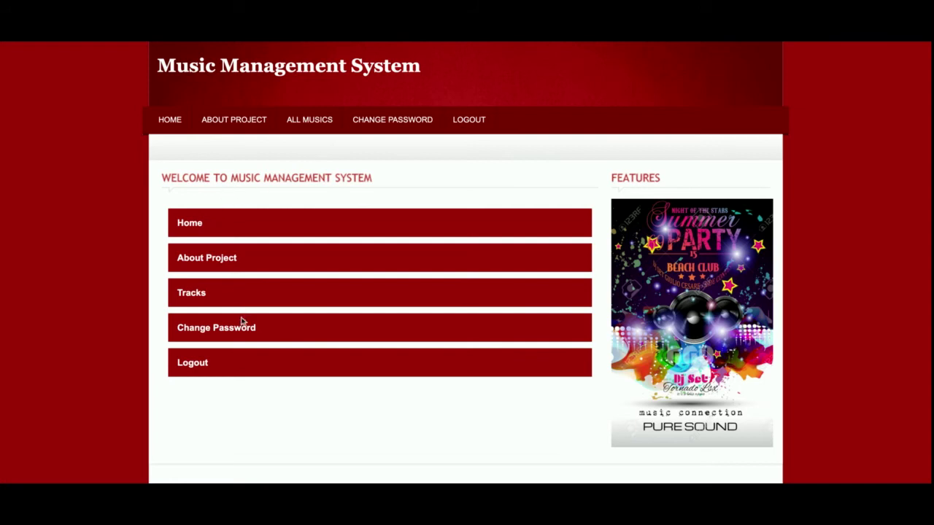
View the Change Password form, then open High Heels Te Nachche from the Ki & Ka album
left_click(194, 328)
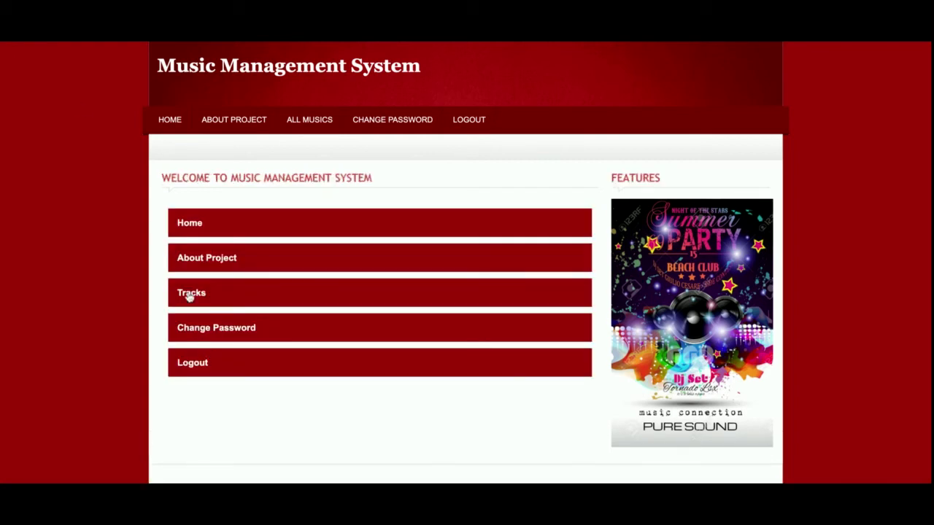
left_click(188, 296)
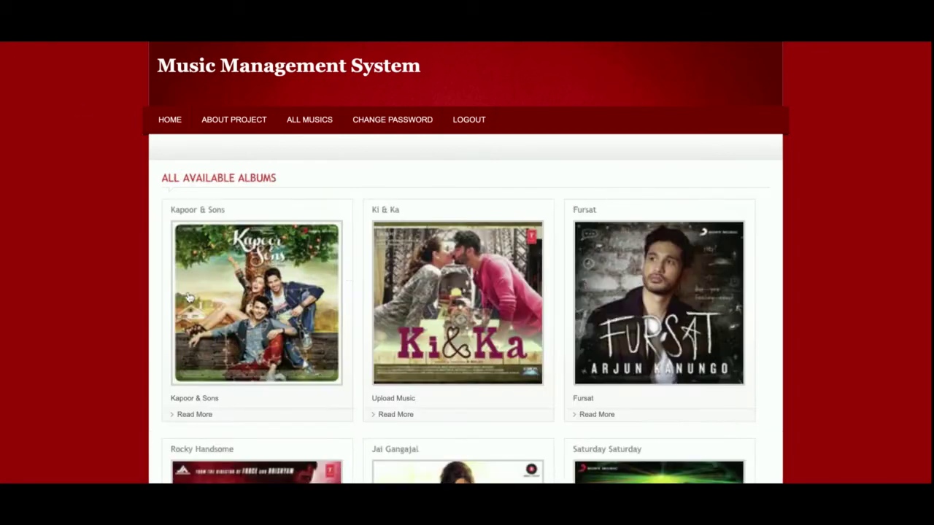
left_click(480, 301)
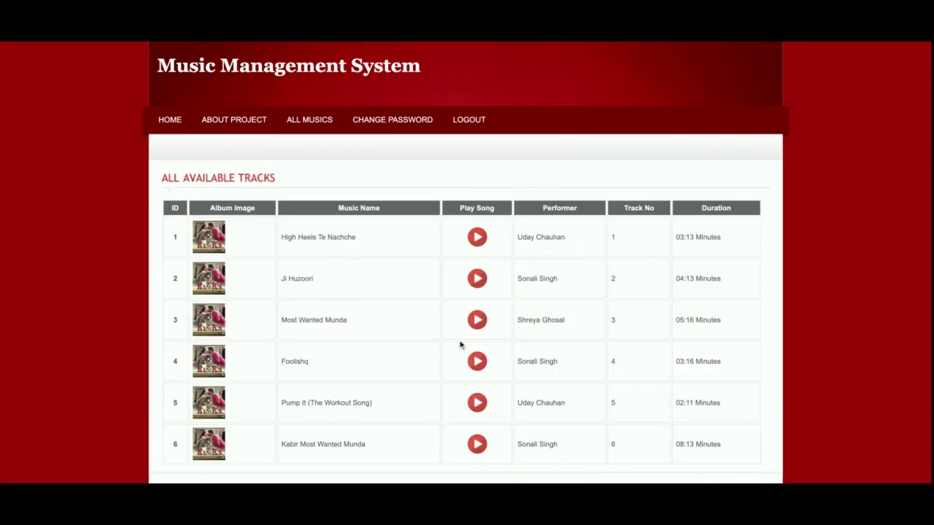
scroll(461, 345, "down", 1)
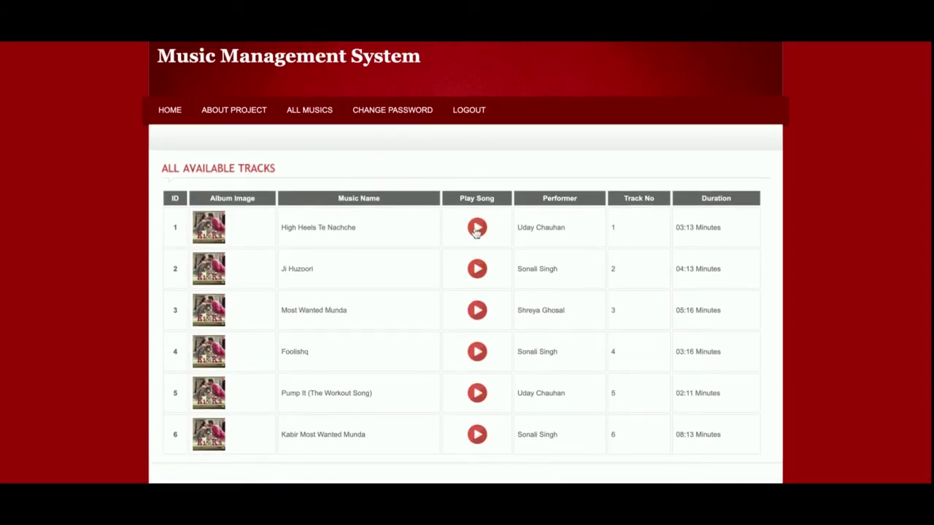
left_click(476, 229)
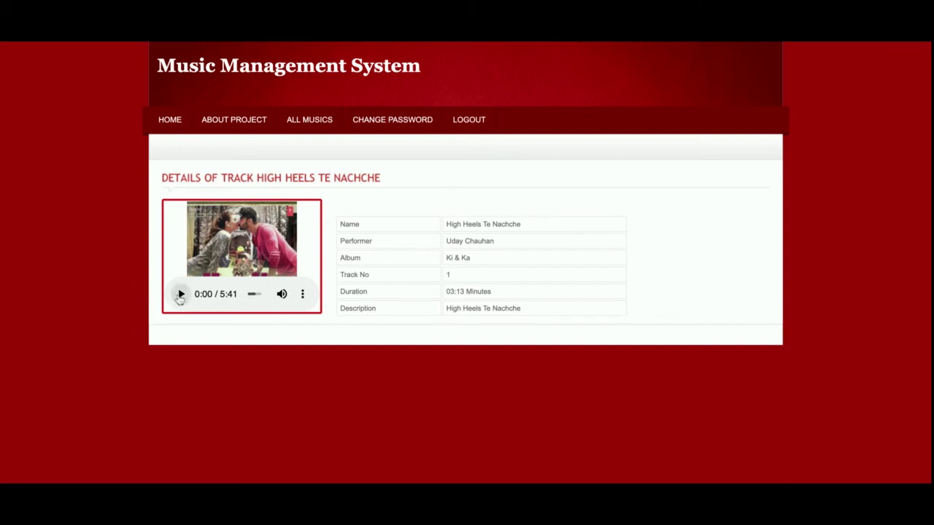
Play High Heels Te Nachche and seek back and forth along its seek bar
left_click(180, 295)
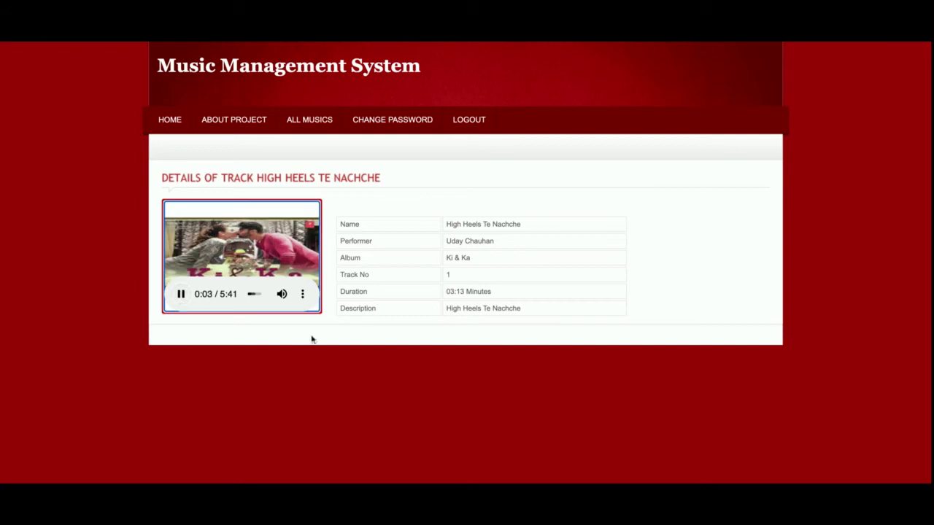
left_click_drag(252, 295, 256, 296)
left_click(257, 294)
left_click(250, 294)
Check the player's Download option, pause the track at 3:48, and log out
left_click(301, 294)
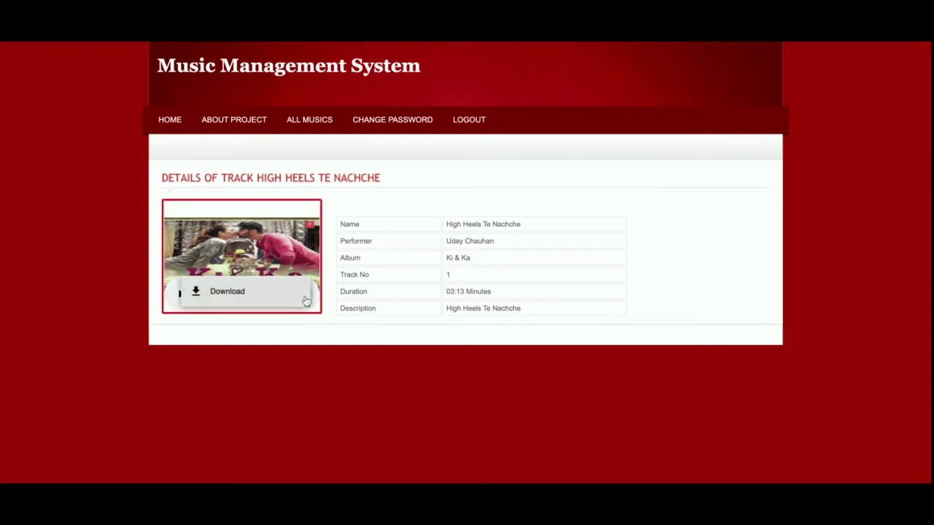
left_click(353, 287)
left_click(180, 295)
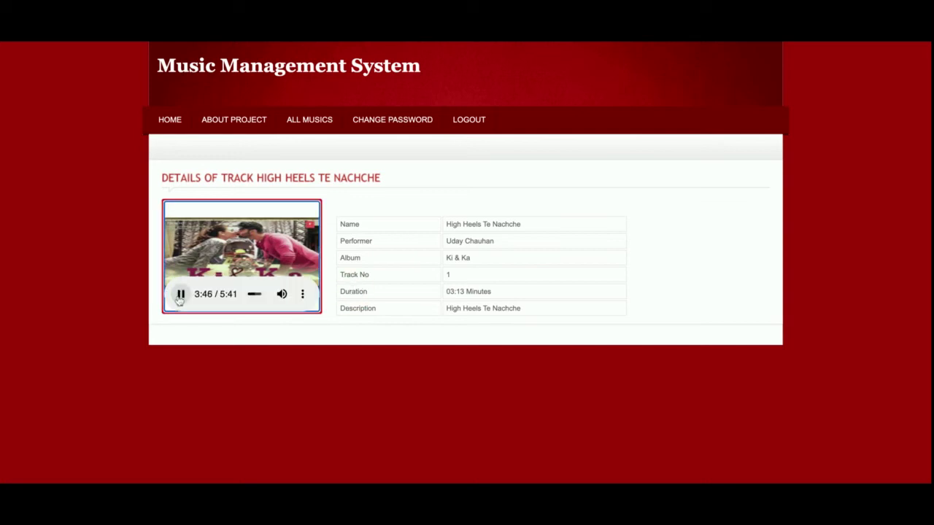
left_click(180, 295)
left_click(180, 294)
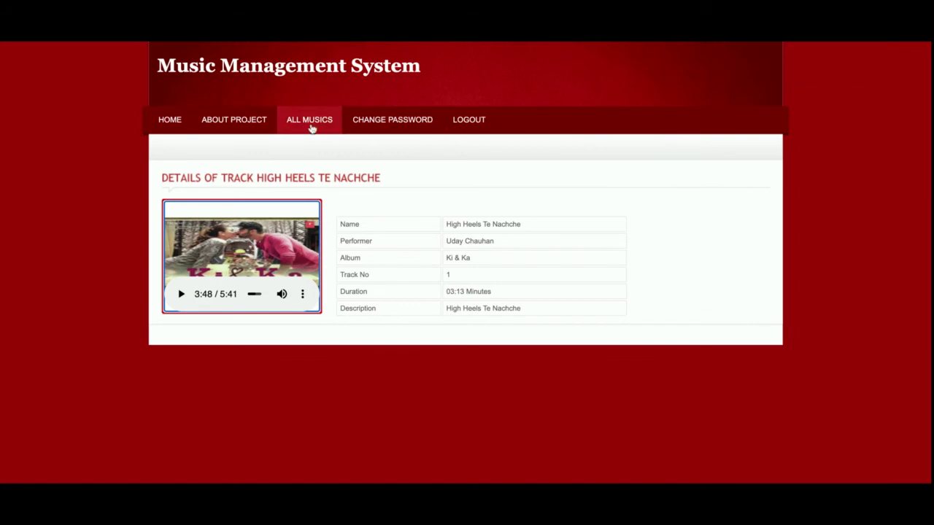
left_click(475, 123)
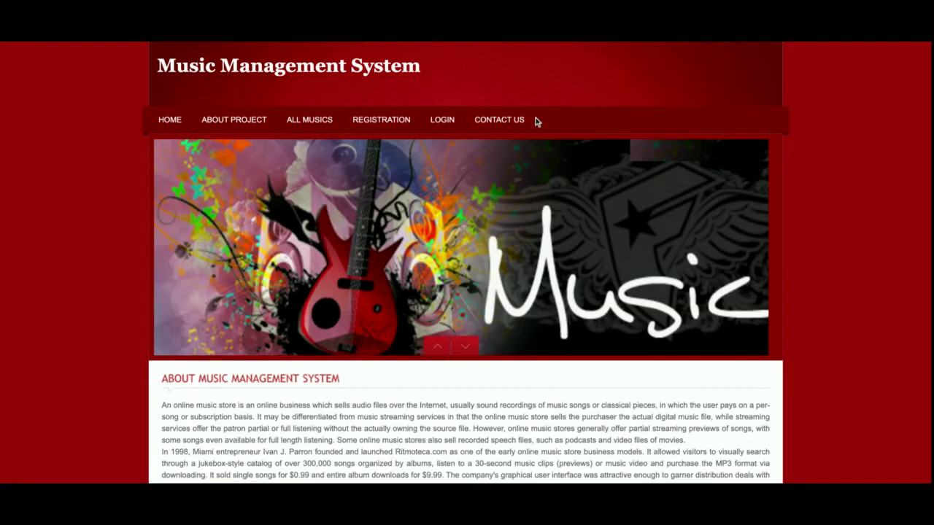
On the login form, replace the username with the administrator username
left_click(441, 123)
double_click(275, 222)
type("admin")
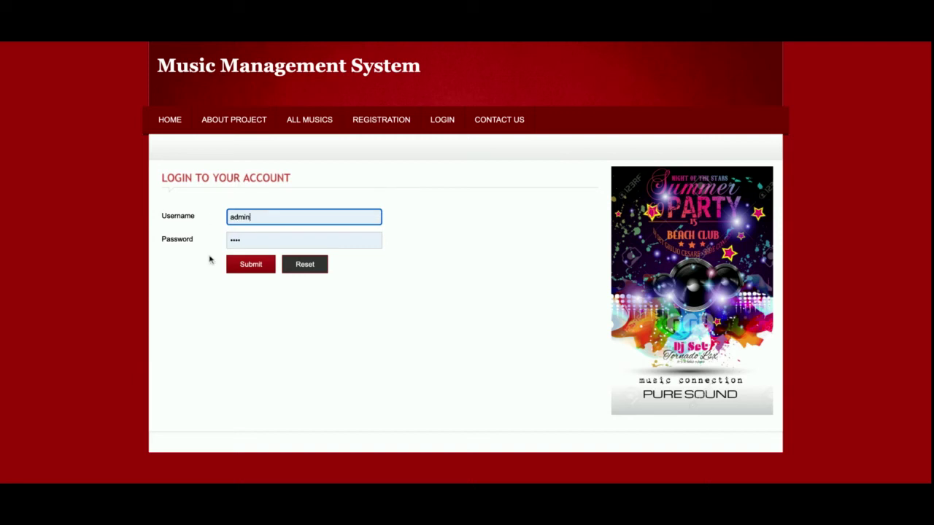
Submit the admin login and reveal the Administration submenu on the dashboard
key("Return")
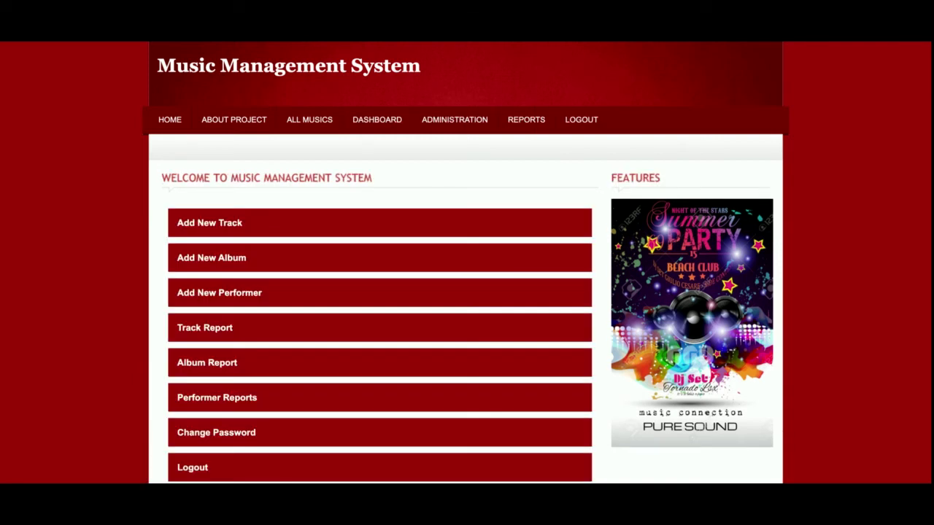
scroll(105, 349, "down", 1)
scroll(105, 354, "up", 1)
scroll(300, 350, "down", 1)
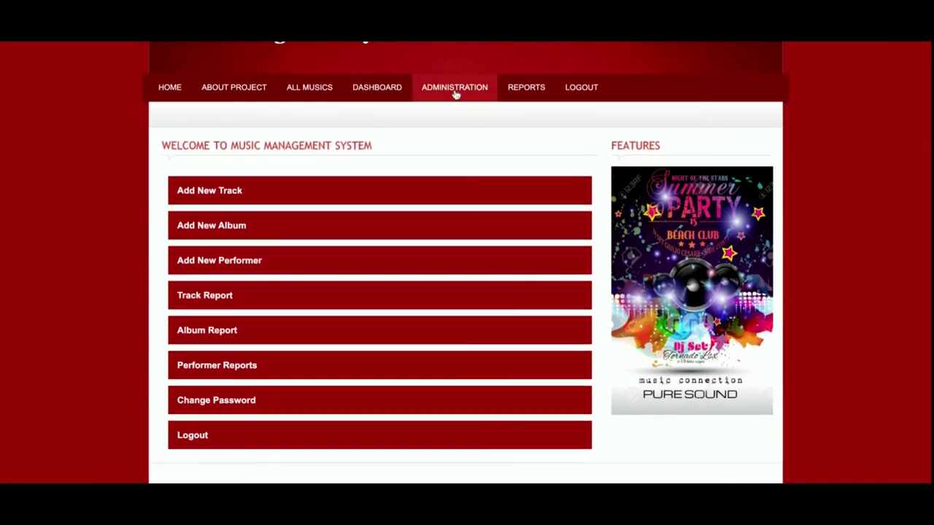
mouse_move(456, 93)
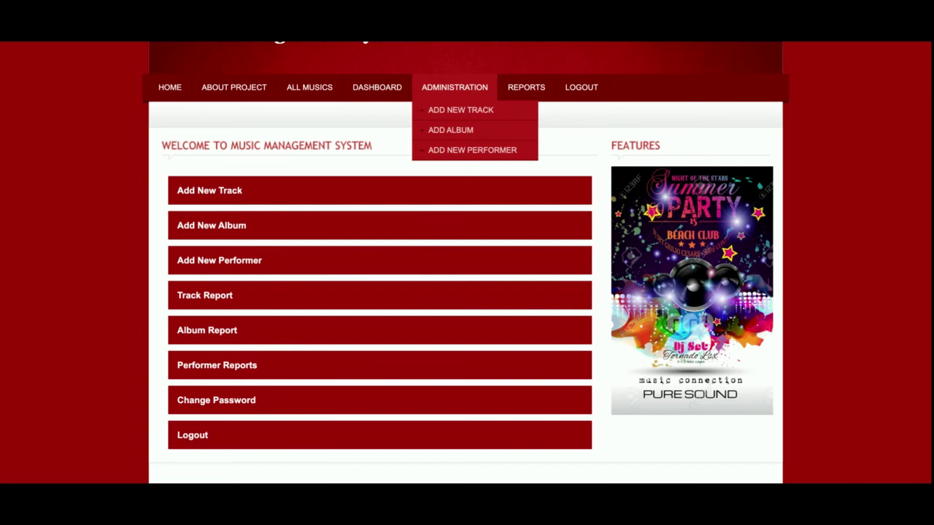
Open the Add New Track form and set its album to The Inseparables
left_click(461, 112)
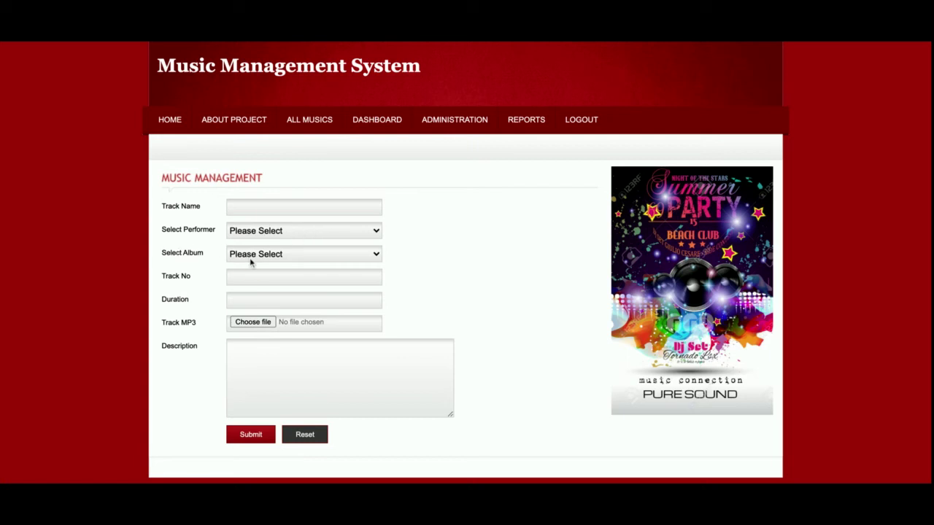
left_click(302, 258)
left_click(308, 254)
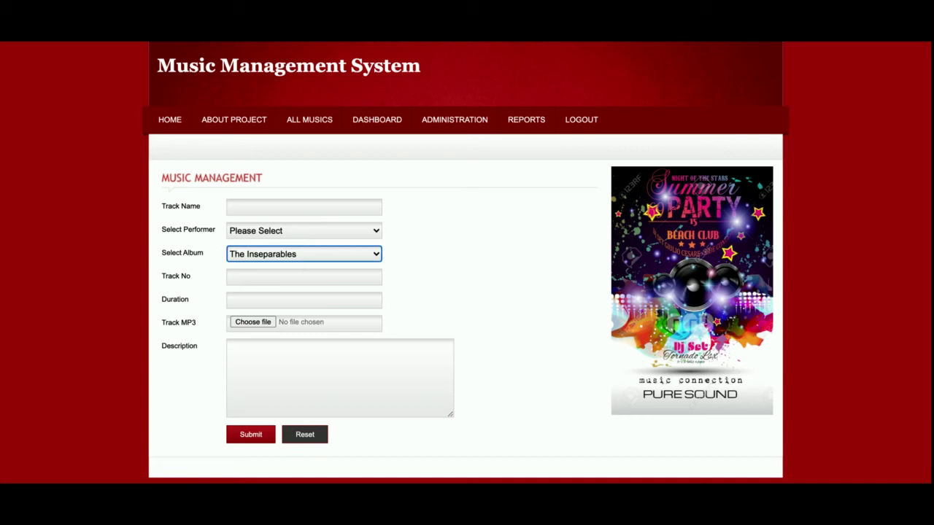
Preview the Add Album form's track list, then open the Add New Track Performer form
mouse_move(441, 127)
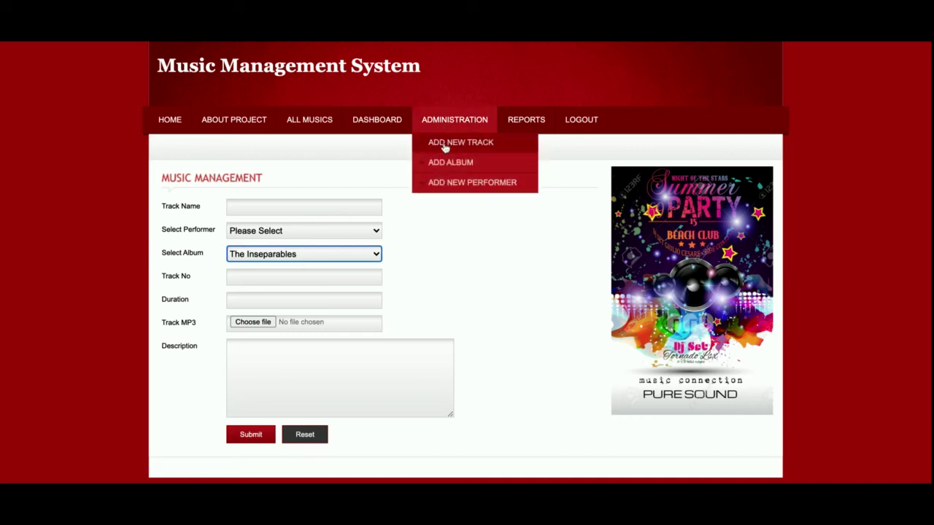
left_click(446, 163)
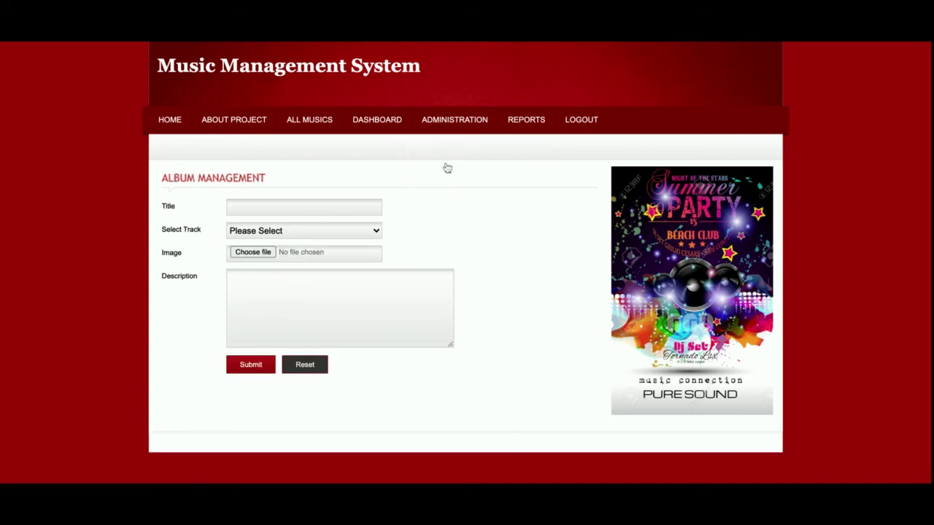
left_click(309, 232)
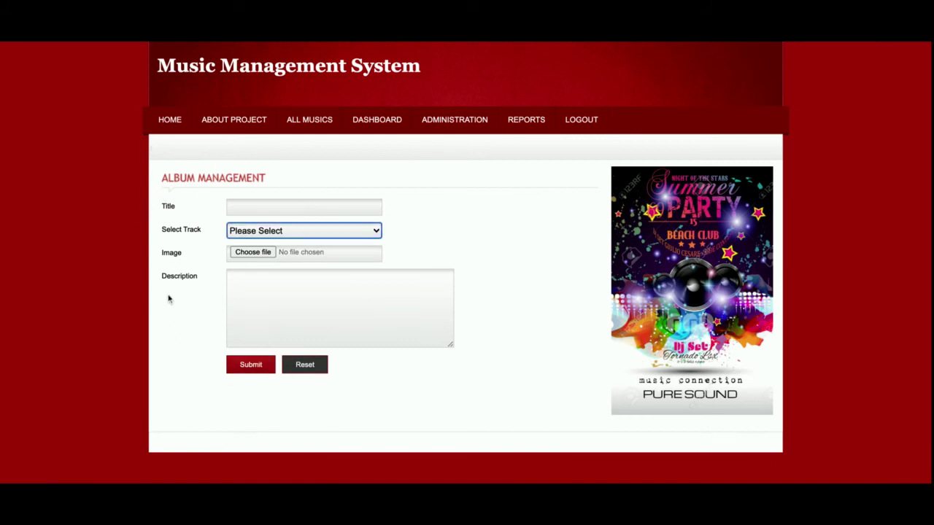
mouse_move(444, 120)
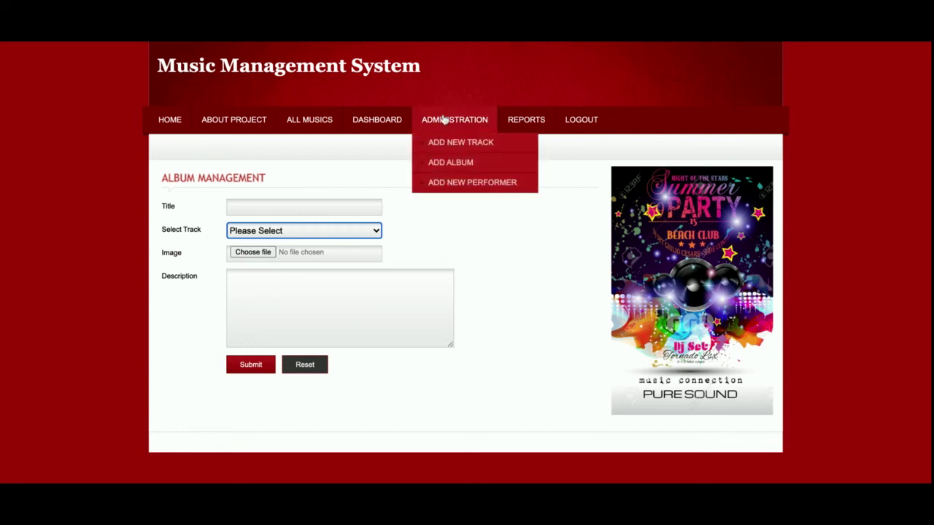
left_click(454, 183)
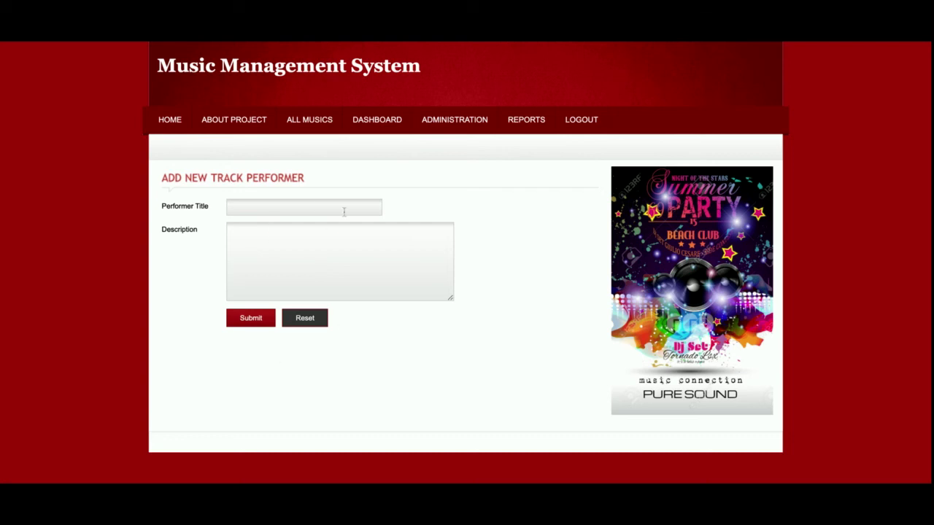
From the Track Report, edit the High Heels Te Nachche track and save it
mouse_move(528, 124)
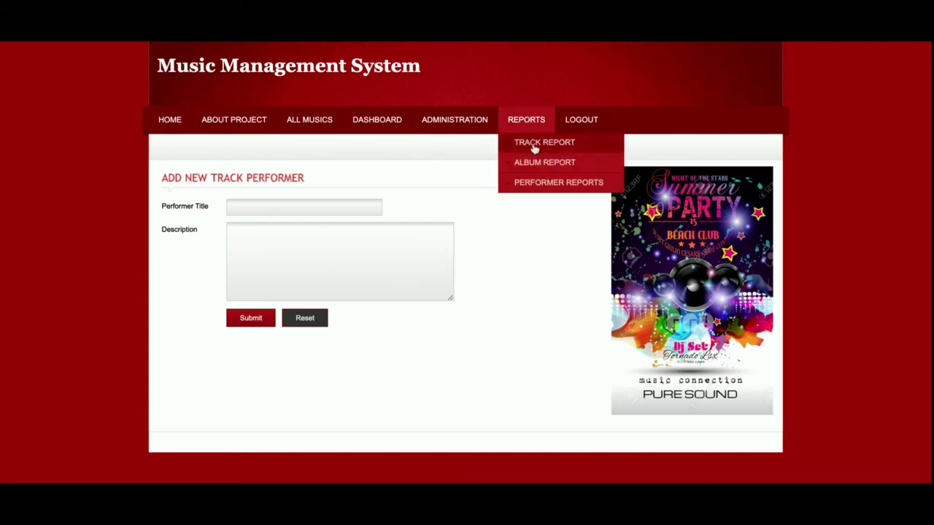
left_click(534, 143)
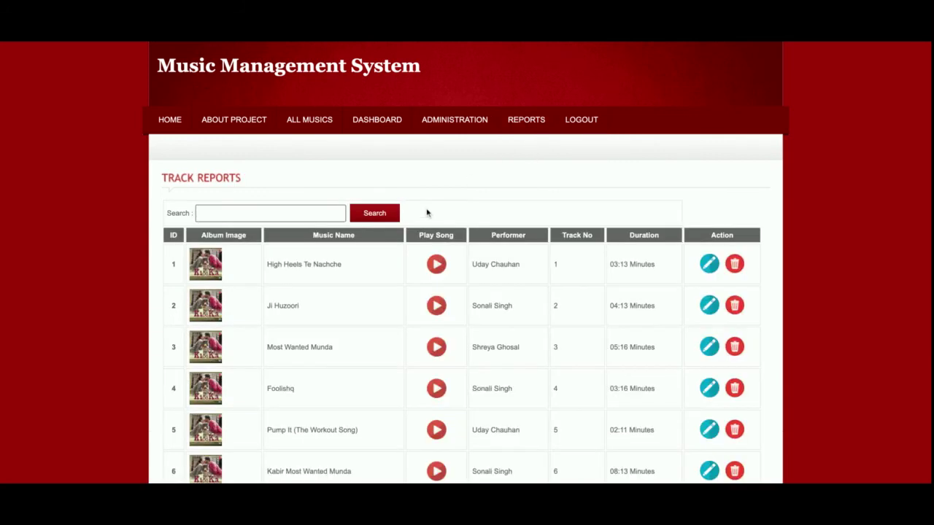
scroll(429, 212, "down", 1)
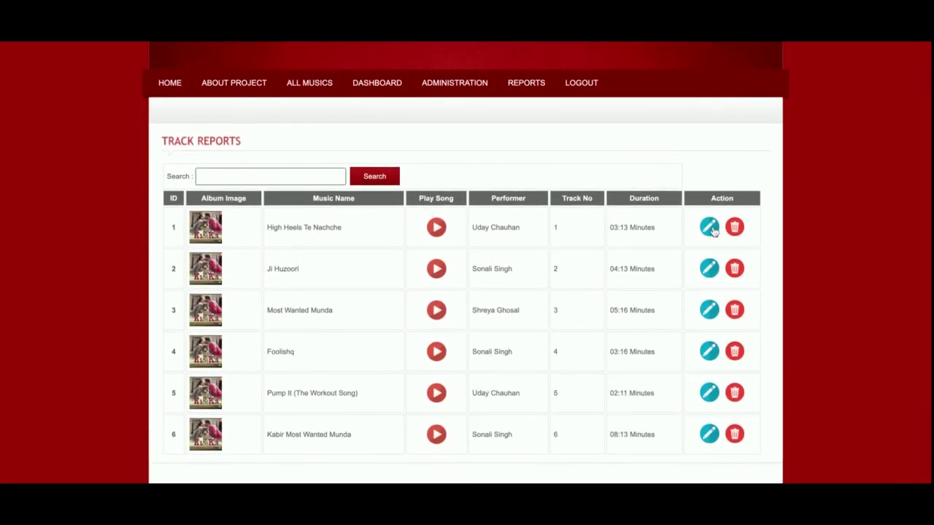
left_click(710, 228)
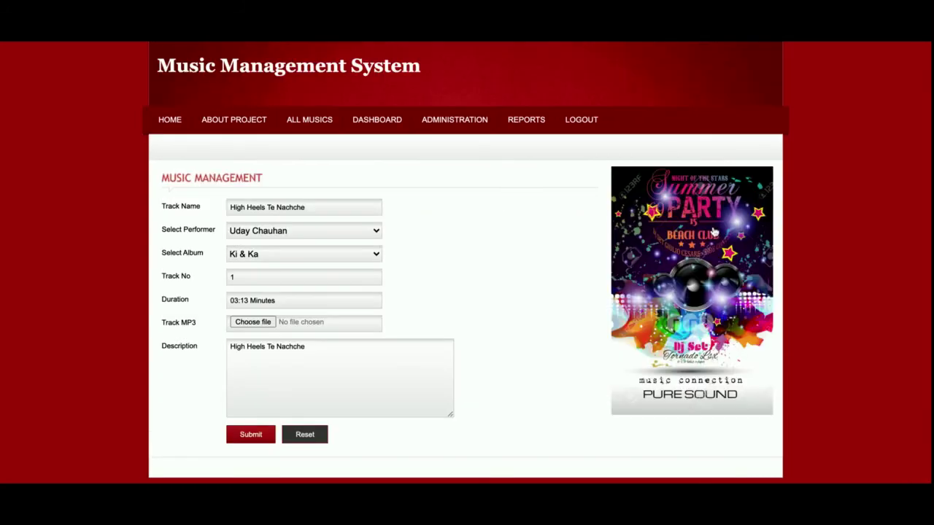
left_click(250, 439)
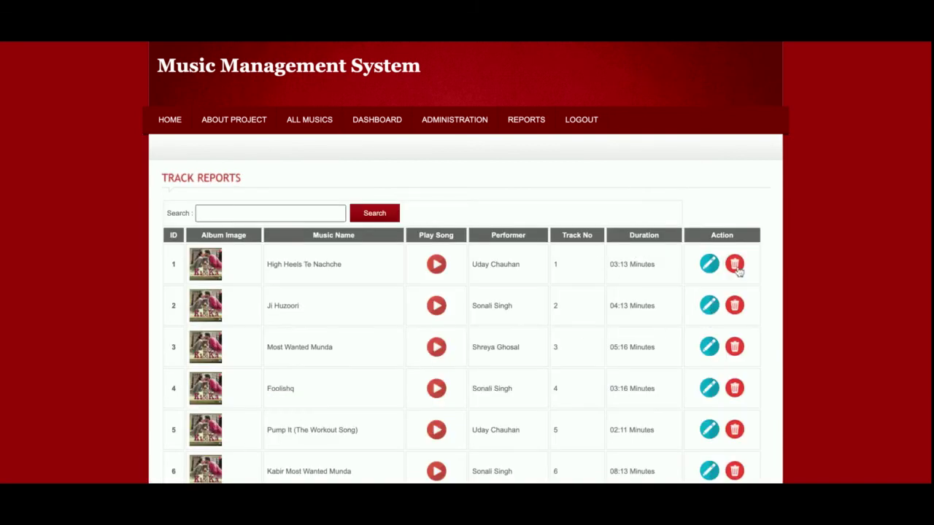
View High Heels Te Nachche's details from the report, then open the Album Report
scroll(723, 350, "down", 2)
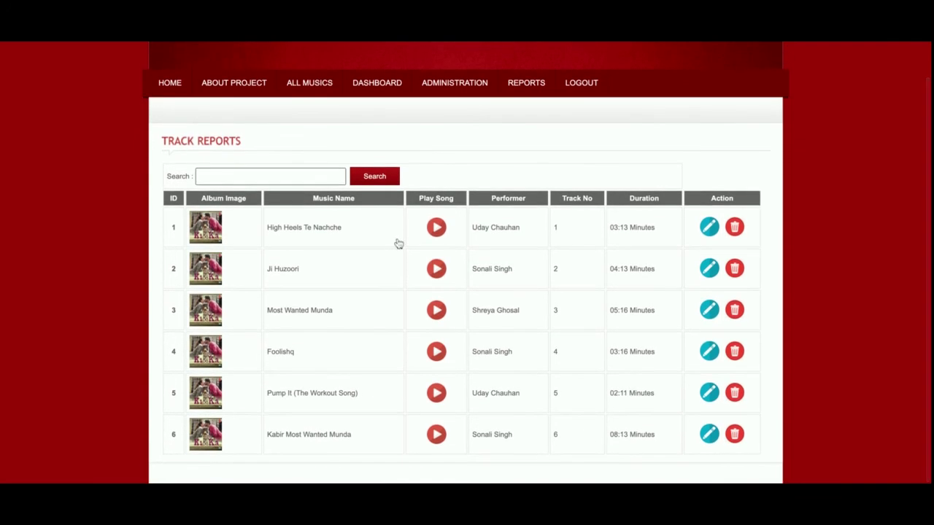
left_click(267, 175)
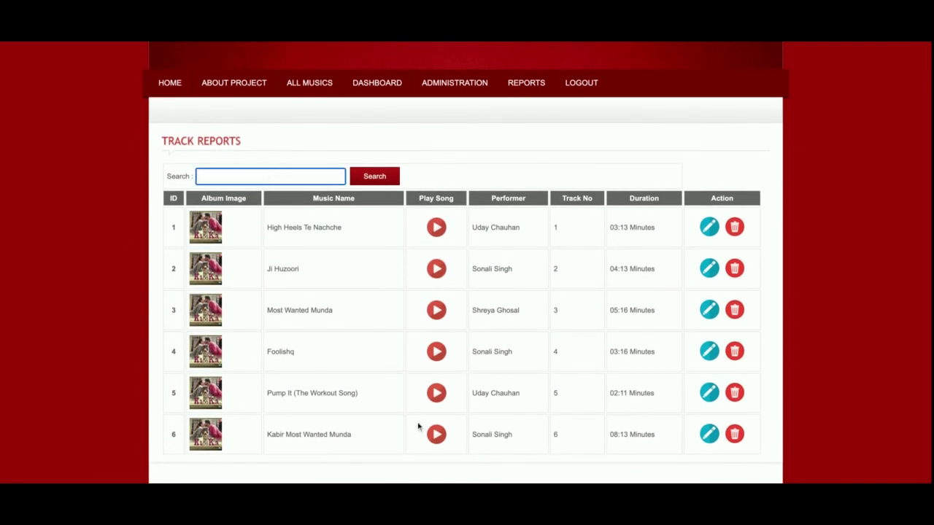
left_click(436, 229)
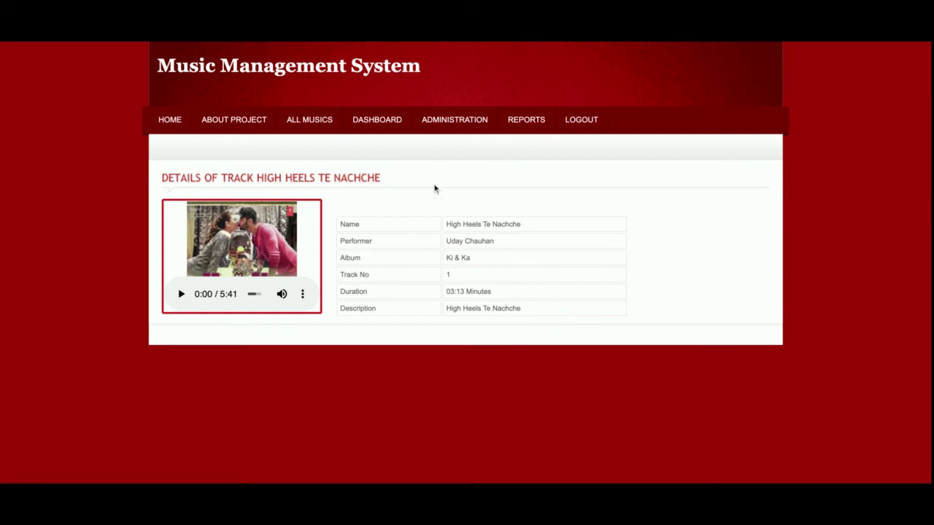
mouse_move(462, 119)
mouse_move(521, 119)
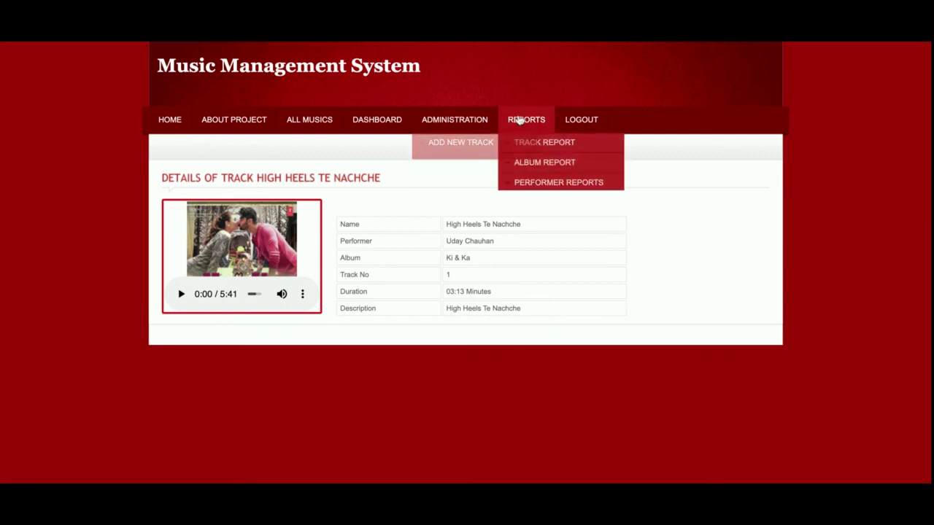
left_click(538, 171)
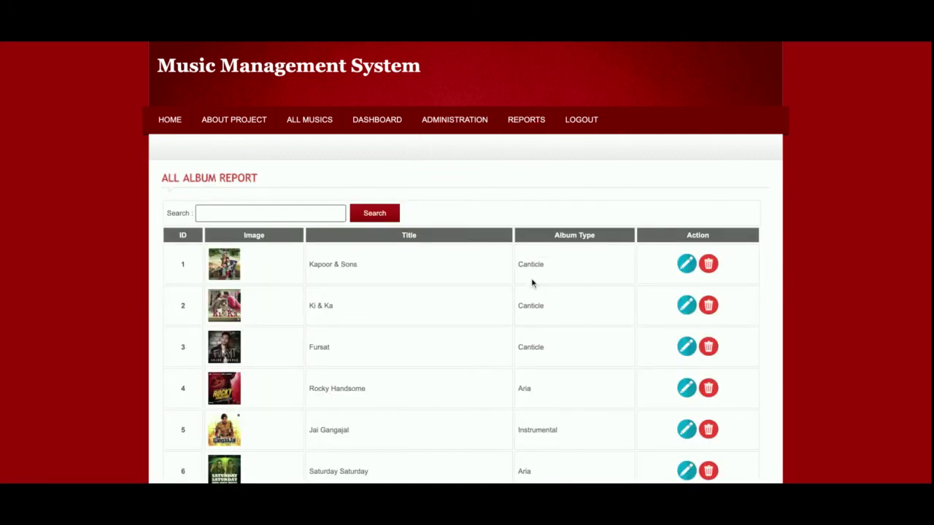
Resubmit the Albela Sajan album (row 9) from the Album Report
scroll(531, 291, "down", 5)
scroll(531, 291, "up", 5)
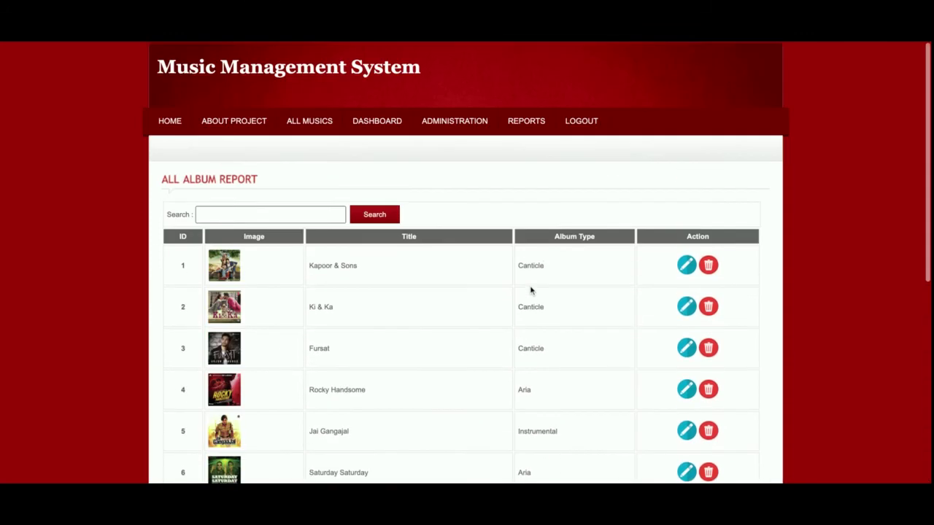
scroll(531, 291, "down", 3)
scroll(461, 263, "down", 3)
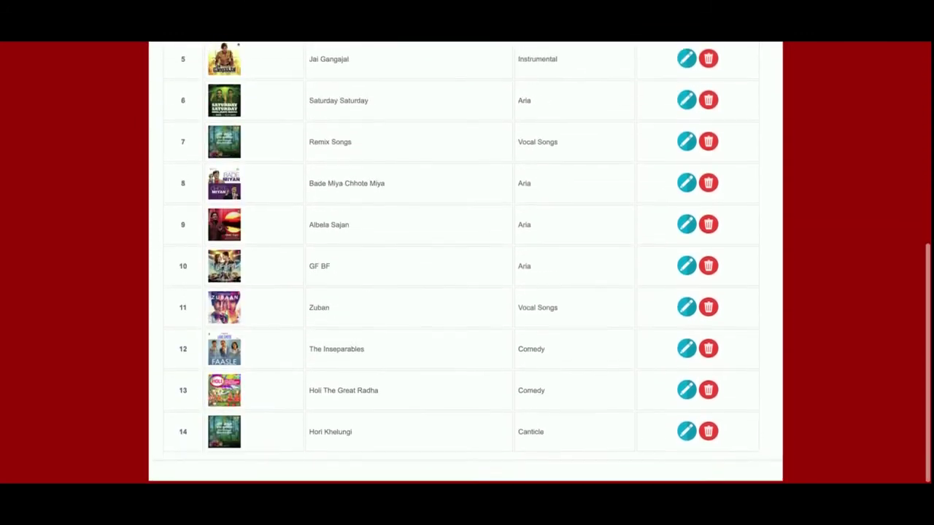
left_click(686, 227)
left_click(251, 365)
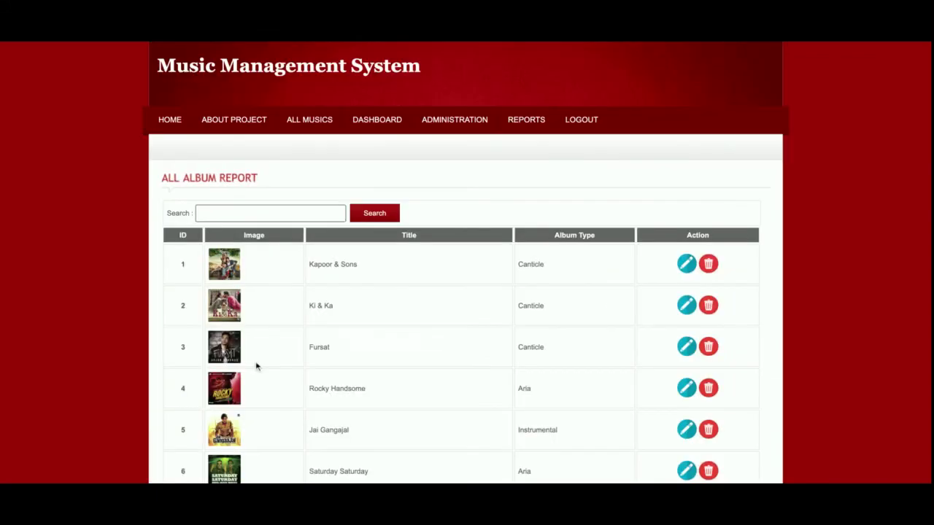
In Performer Reports, review the three performers and resubmit the first performer's record
mouse_move(506, 120)
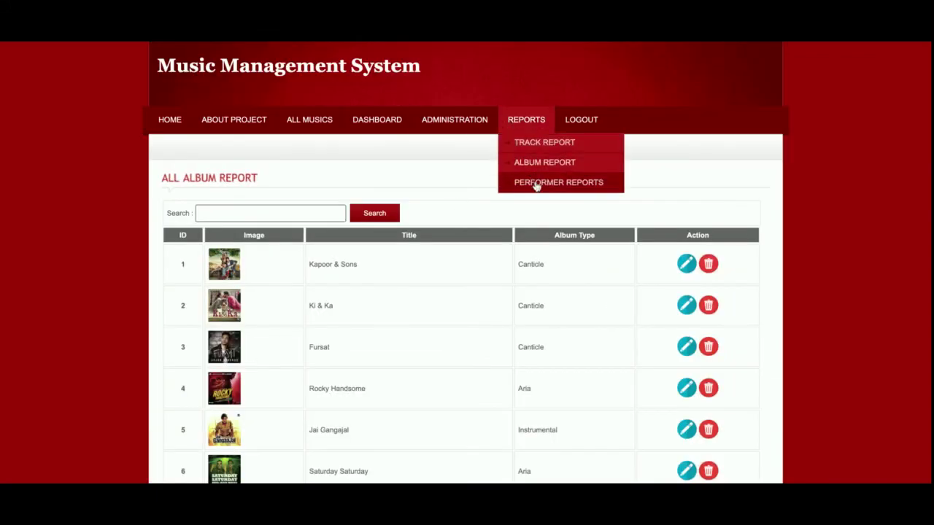
left_click(536, 184)
triple_click(281, 243)
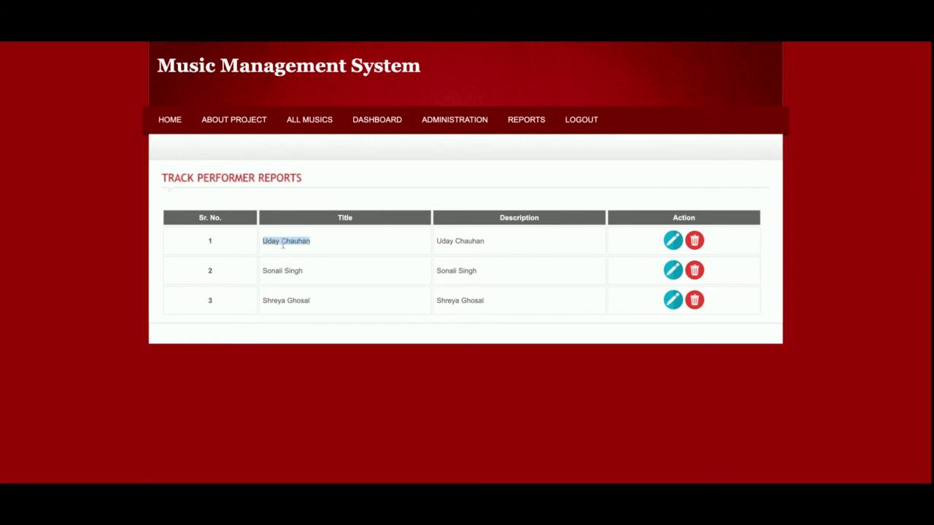
triple_click(289, 270)
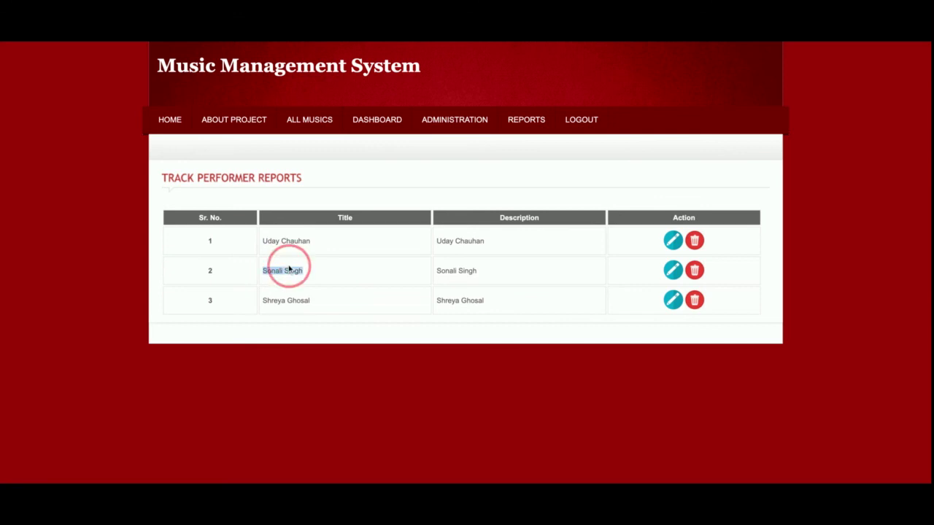
triple_click(293, 300)
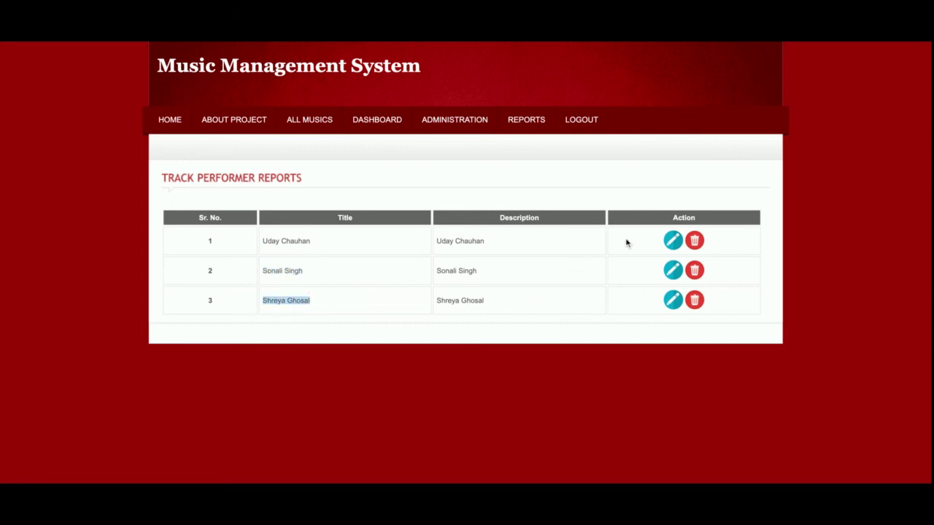
left_click(674, 242)
left_click(254, 318)
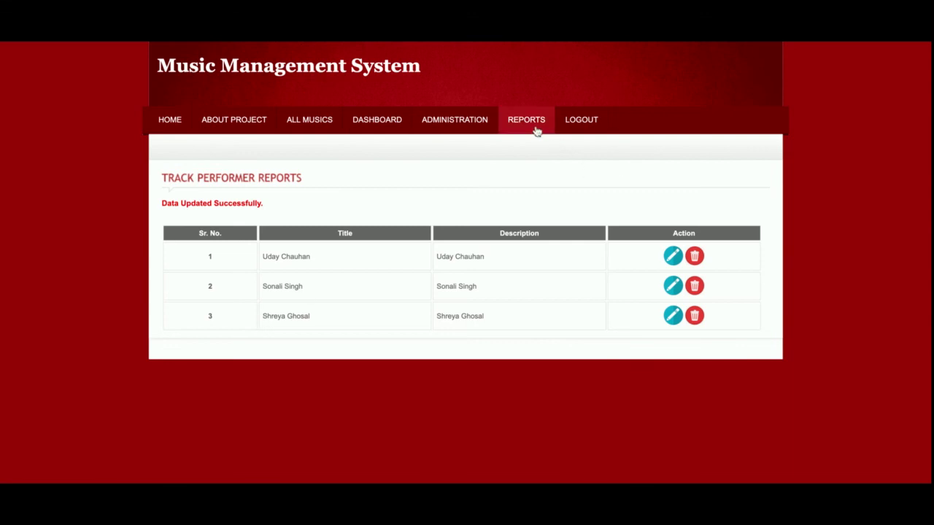
Log out of the admin account from the top navigation bar
left_click(597, 129)
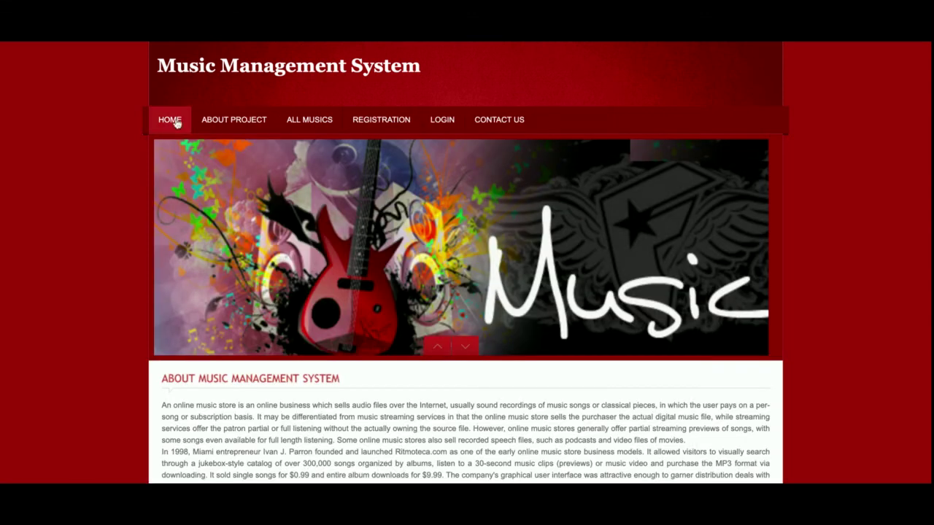